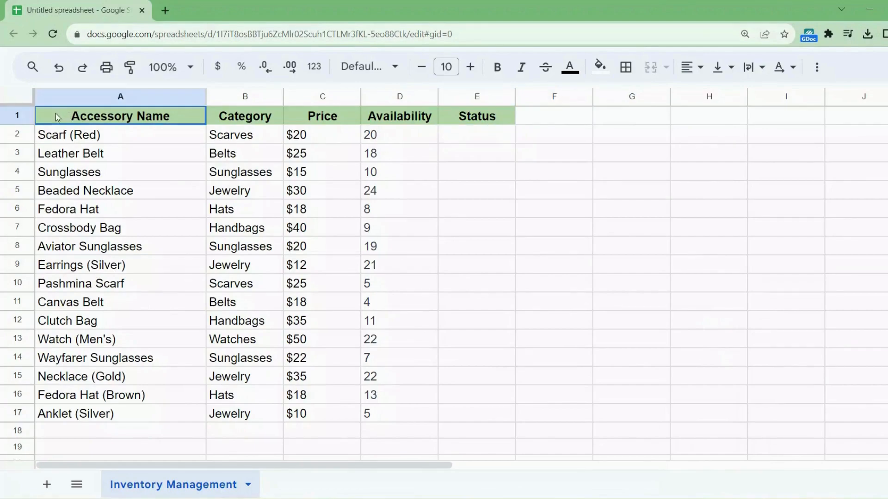
- Examine the accessory inventory table, checking the stock quantities in the Availability column and the Status column to fill
left_click_drag(56, 113, 442, 442)
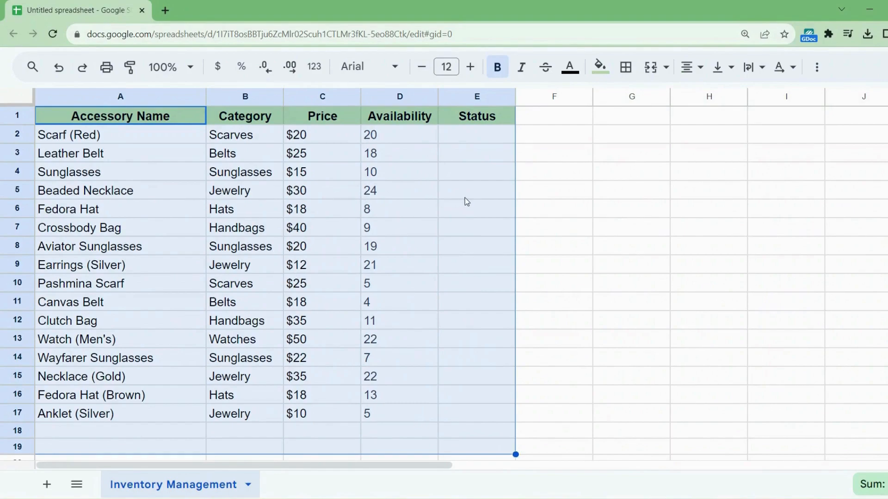
left_click(422, 99)
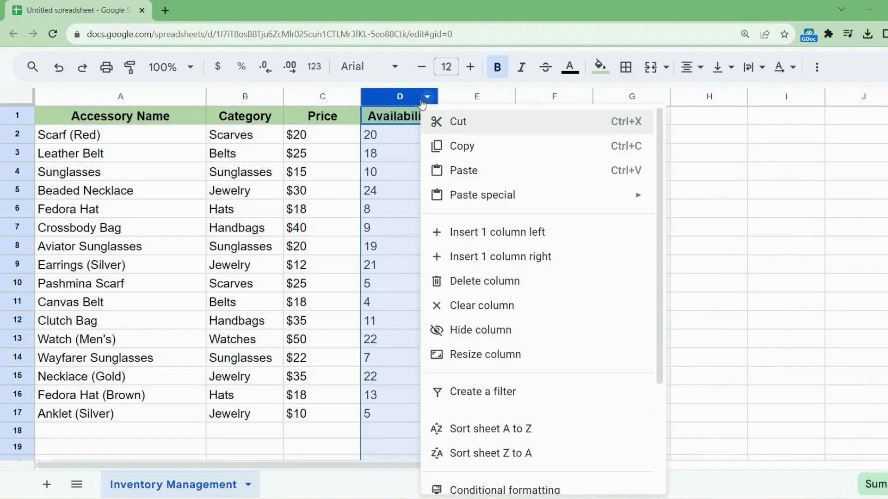
left_click(459, 95)
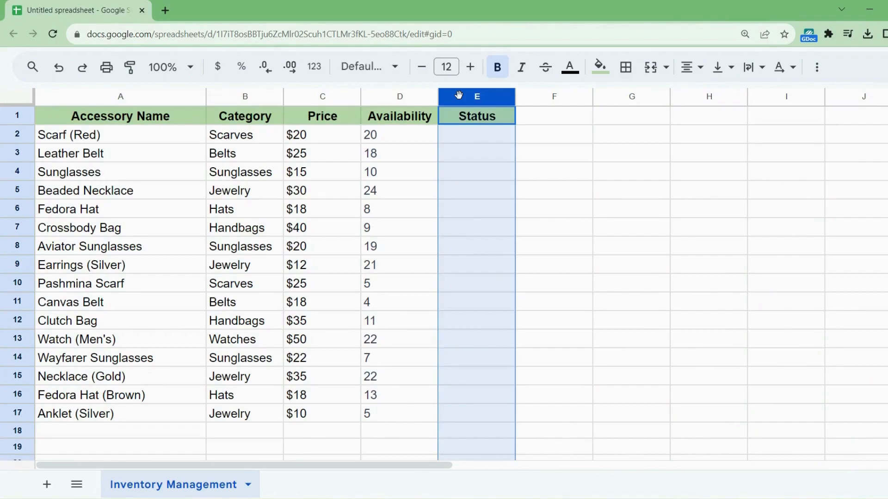
left_click(413, 96)
left_click(396, 135)
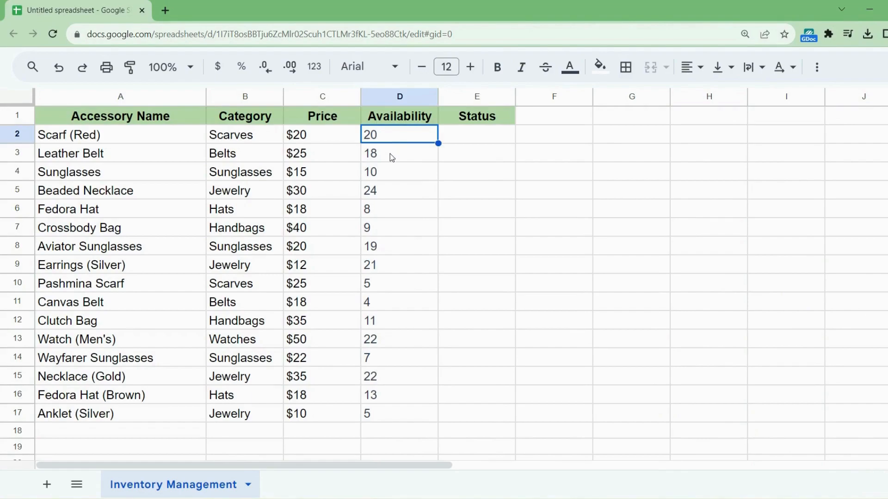
left_click(390, 153)
left_click(391, 168)
left_click(391, 195)
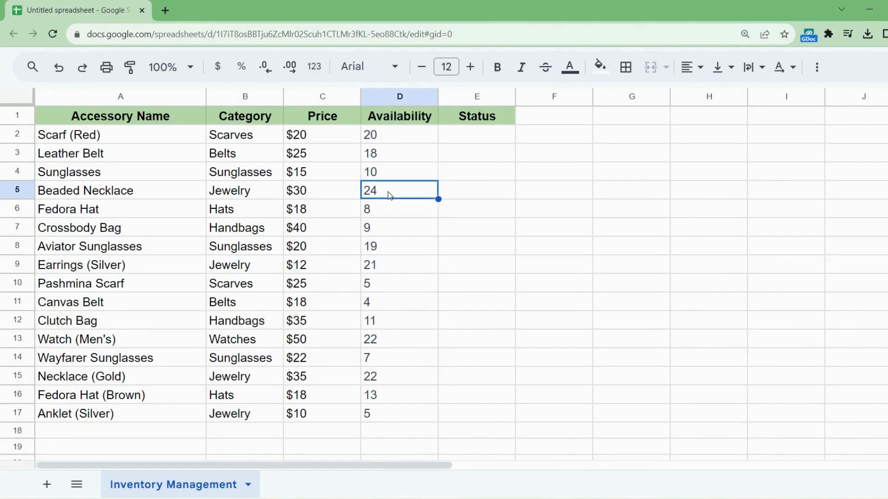
left_click(389, 214)
left_click(385, 225)
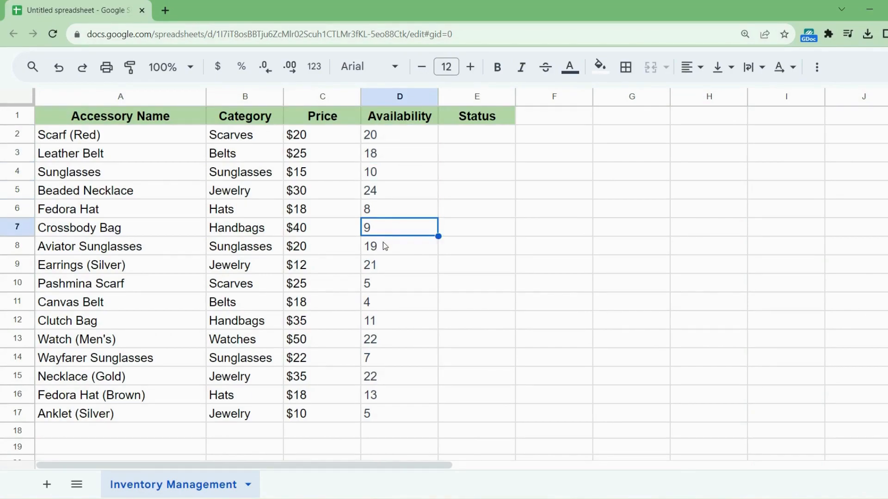
left_click(383, 244)
left_click(381, 268)
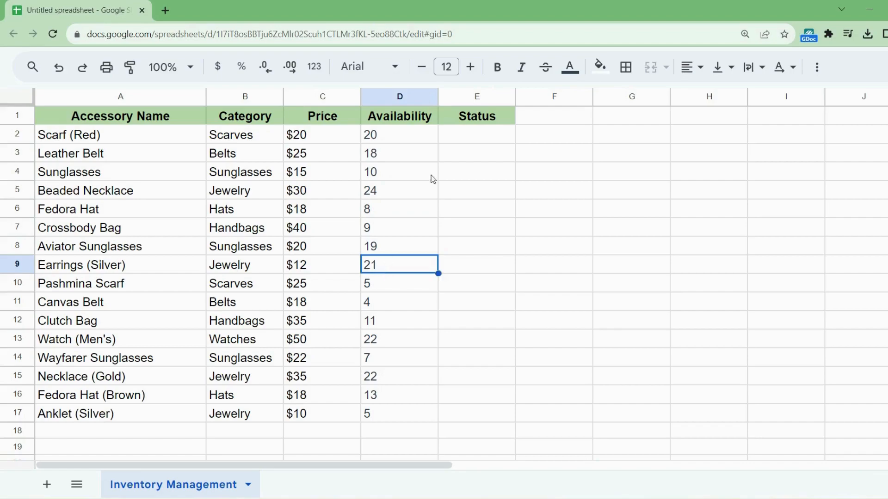
left_click(458, 97)
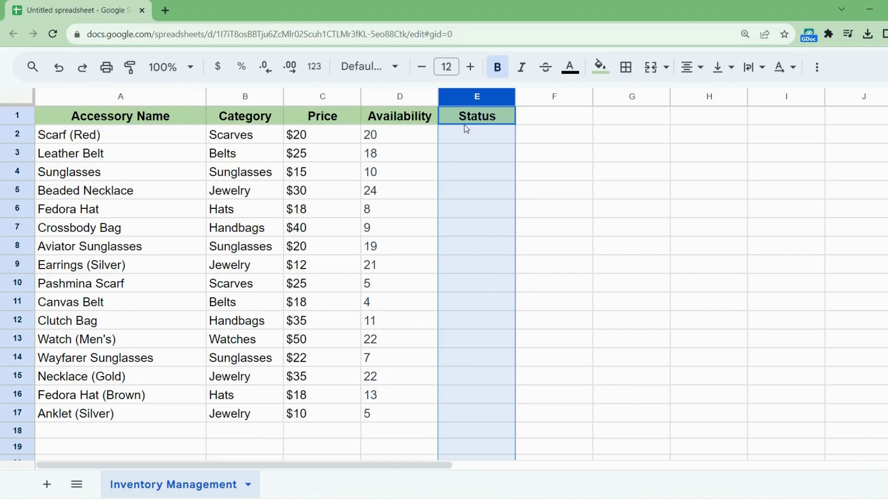
- Enter the formula =IF(D2 < 10, "Reorder", "In Stock") in cell E2 of the Status column
left_click(465, 139)
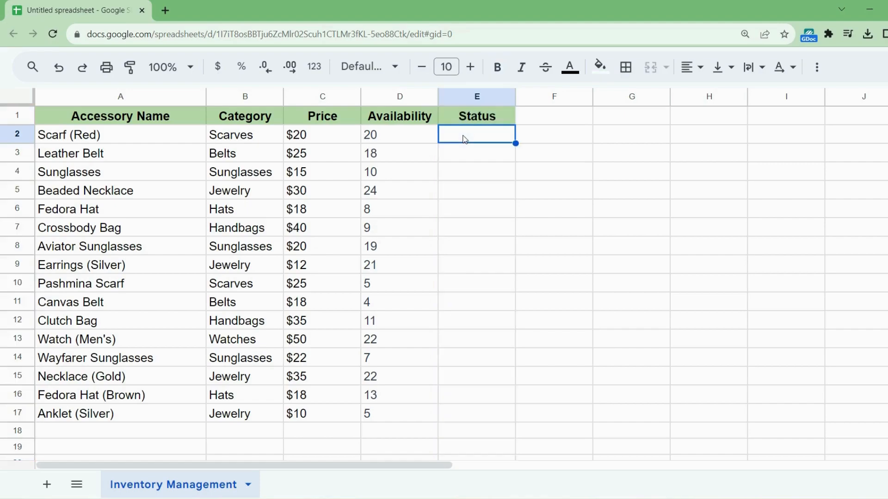
double_click(464, 137)
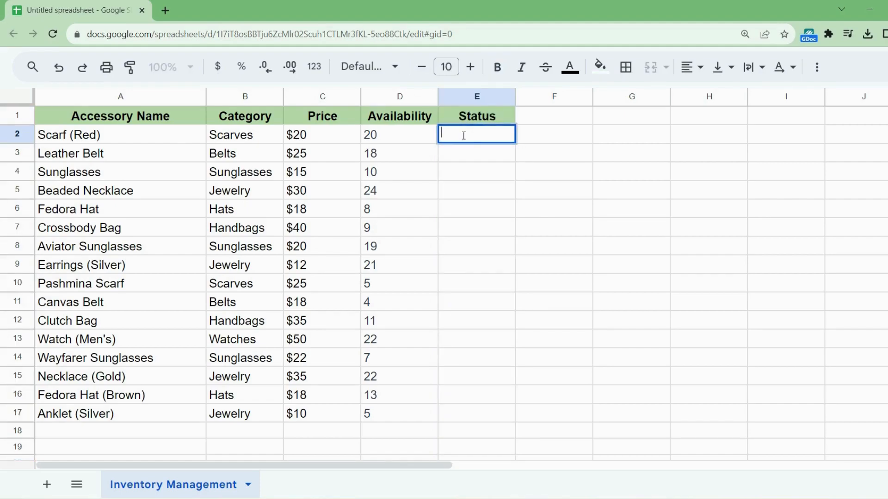
type("=")
type("IF(D2 < 10, \"Reorder\", \"In Stock\")")
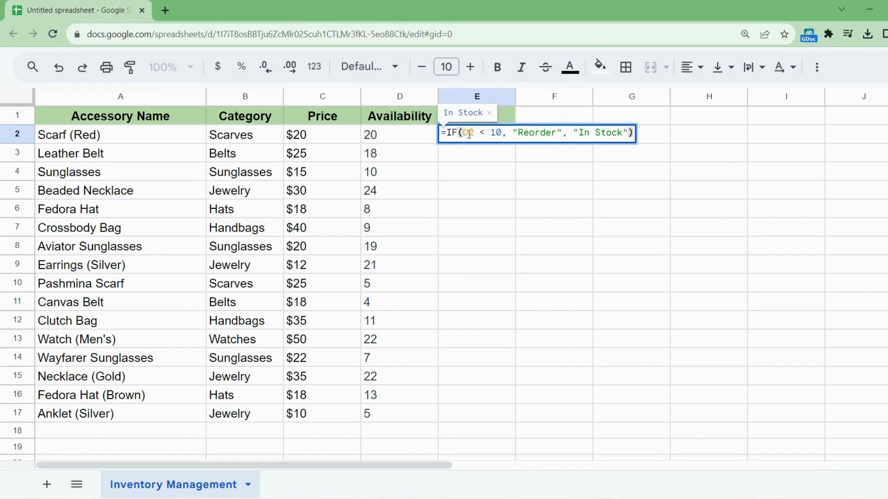
- Examine the parts of the IF formula in E2: the D2 reference, the < 10 condition, and the "Reorder" and "In Stock" results
left_click(470, 134)
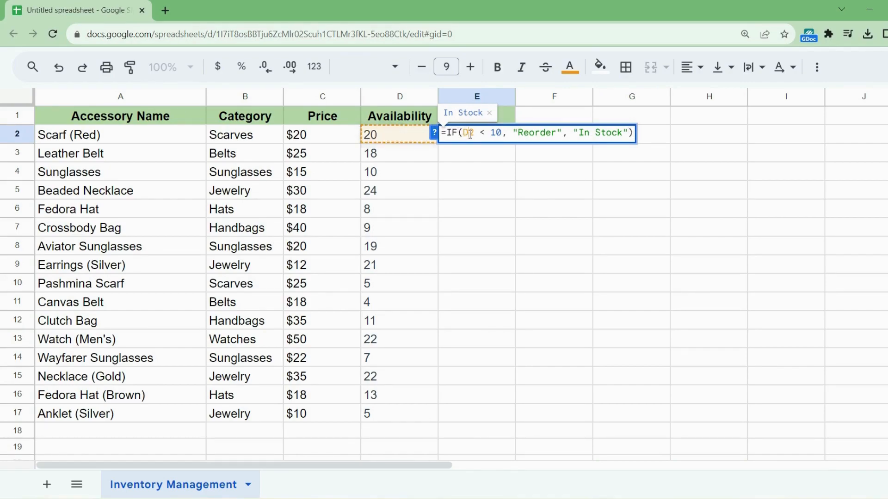
left_click(491, 114)
key("ctrl+a")
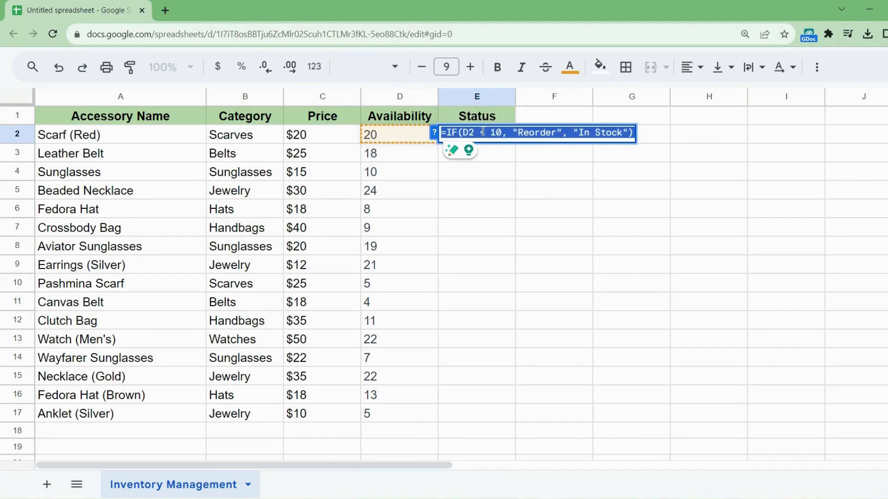
left_click(475, 135)
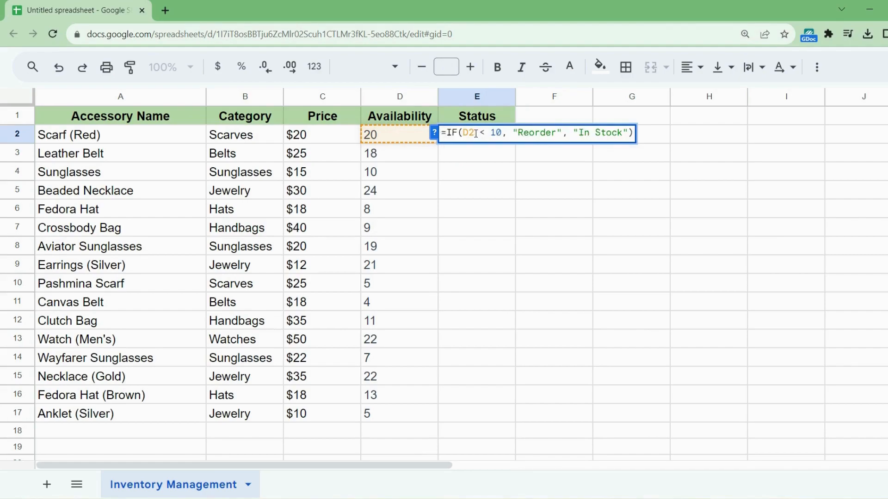
left_click_drag(481, 133, 504, 134)
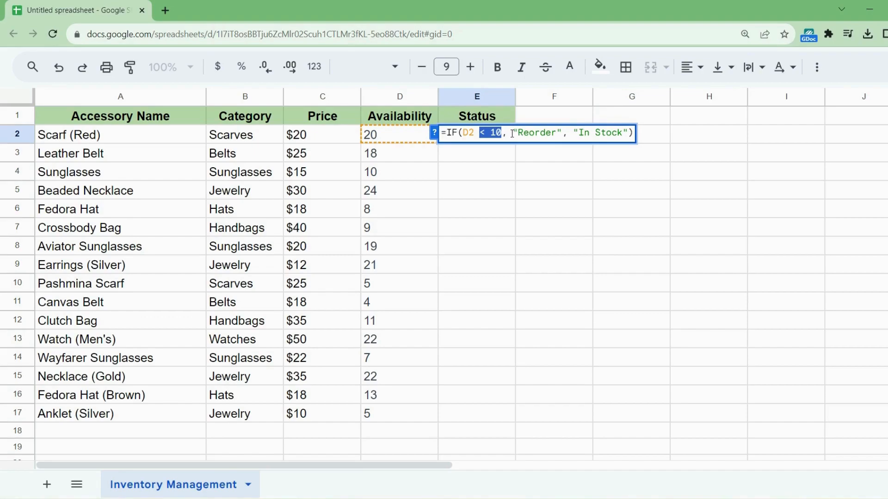
left_click(513, 134)
left_click_drag(513, 134, 562, 134)
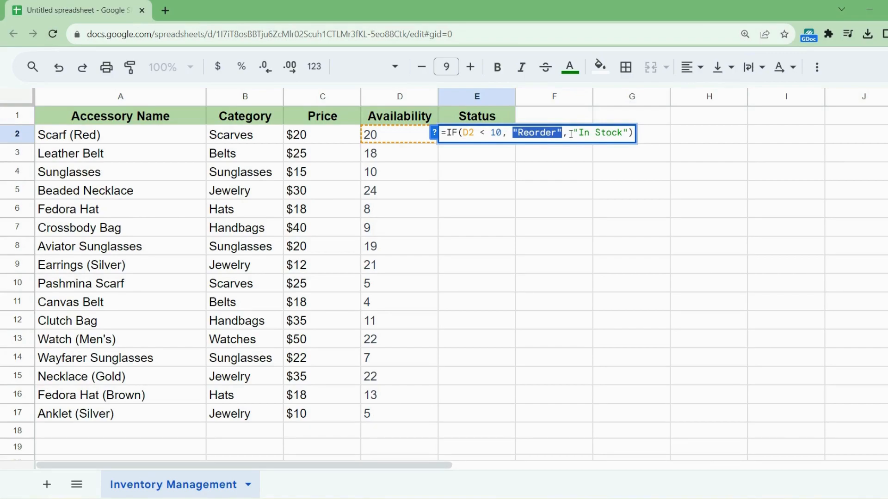
left_click_drag(573, 133, 629, 133)
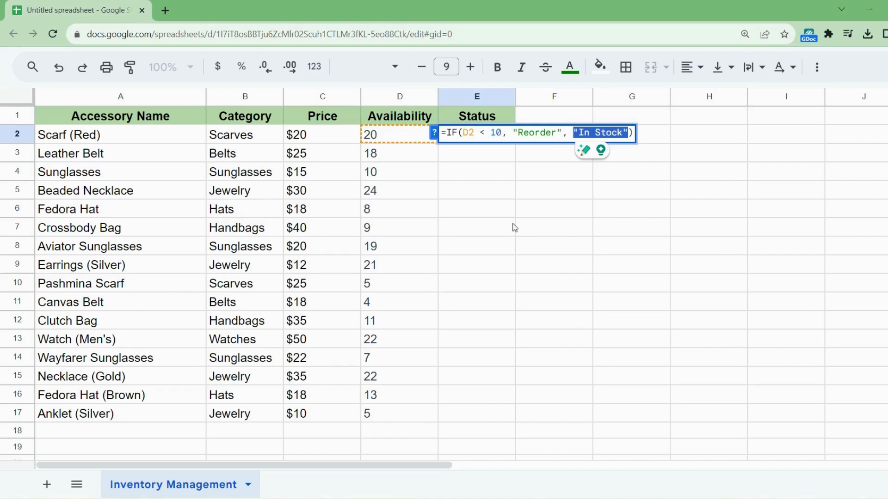
- Commit the E2 formula and accept the suggested autofill for the remaining Status cells, E3 to E17
key("Return")
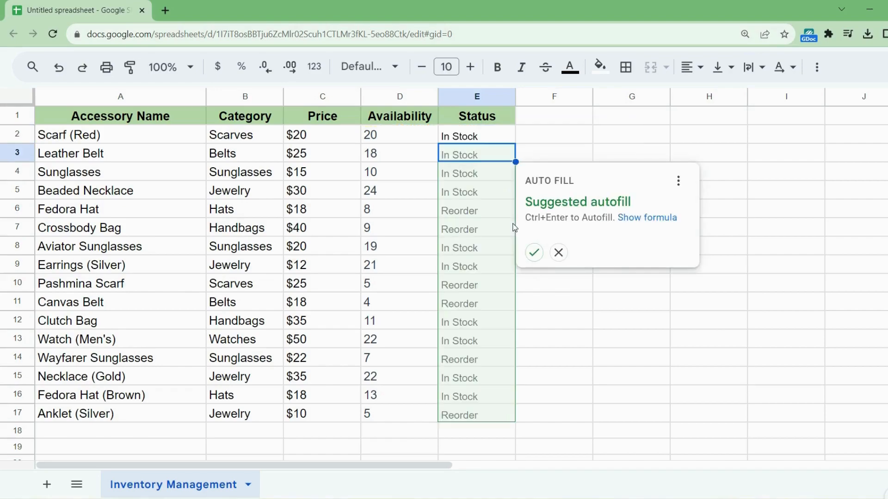
left_click(534, 254)
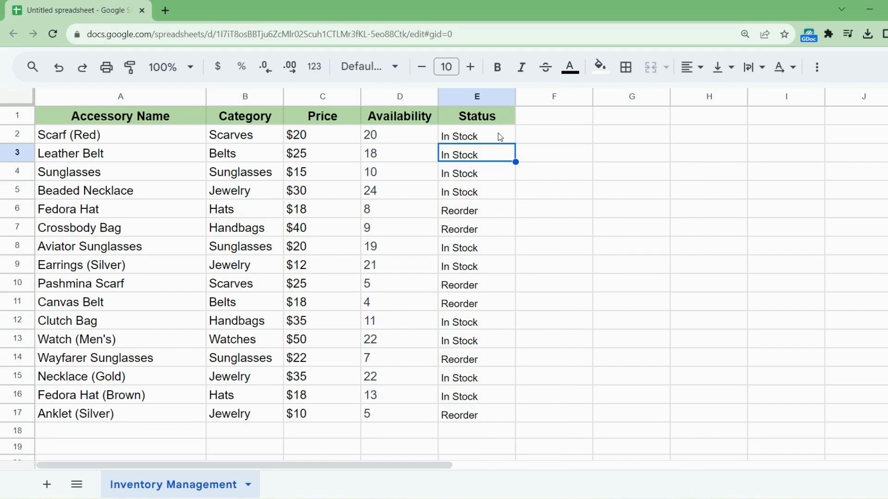
left_click(505, 96)
key("Escape")
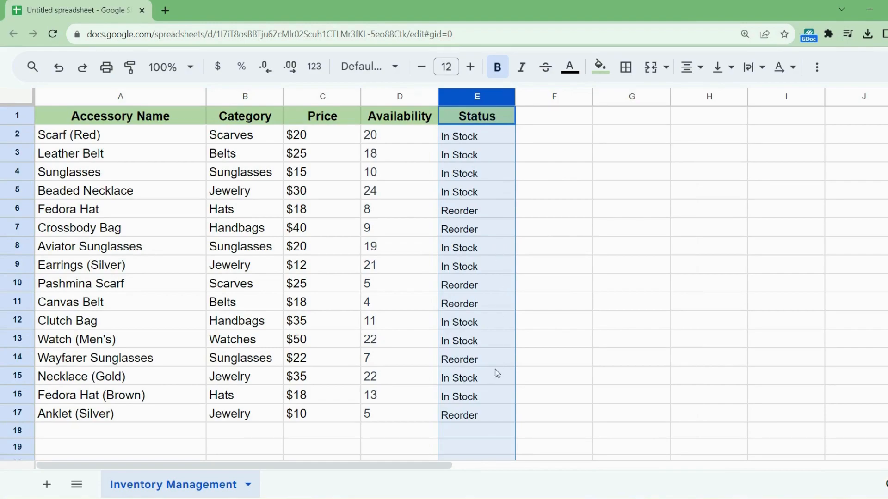
- Review the High, Medium and Low stock rules in F2:F4 against the Quantity in Stock and Category columns of the categorization sheet
left_click(543, 401)
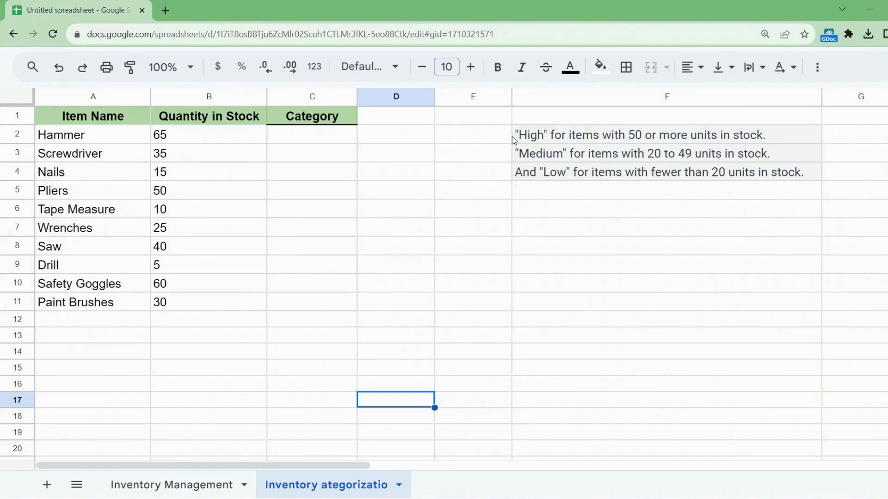
left_click_drag(512, 137, 559, 177)
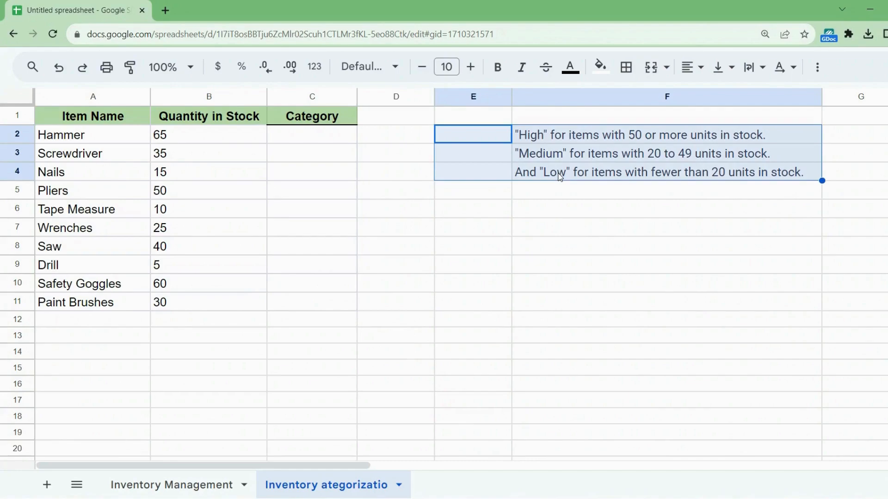
left_click(547, 202)
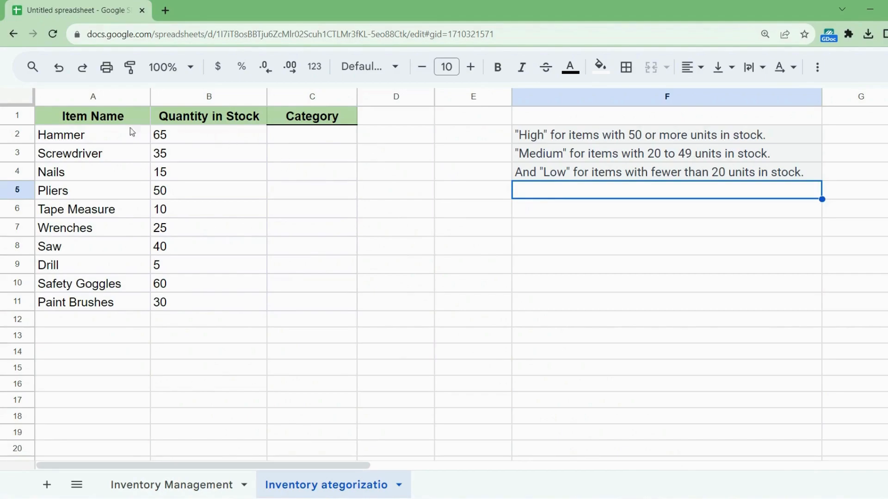
left_click(315, 92)
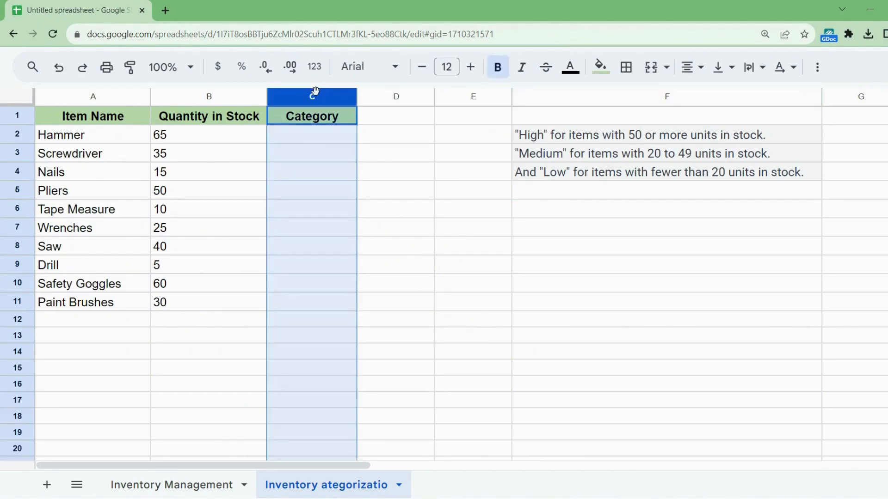
left_click(219, 96)
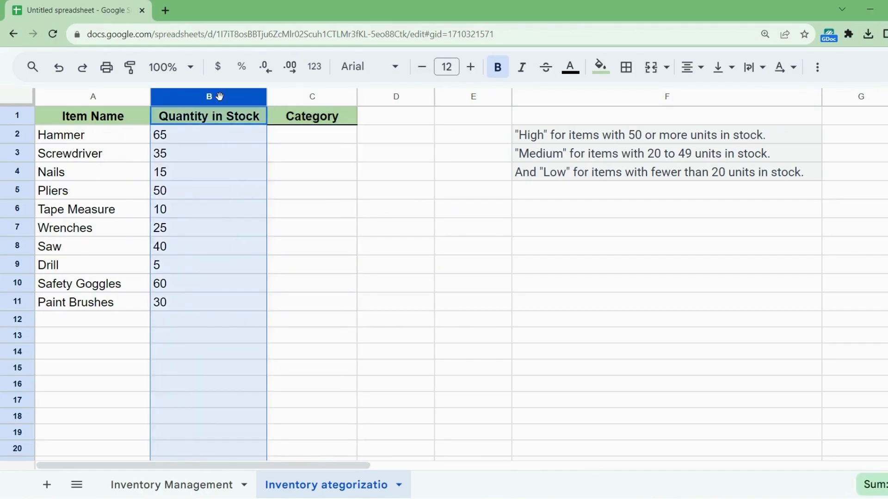
left_click(520, 135)
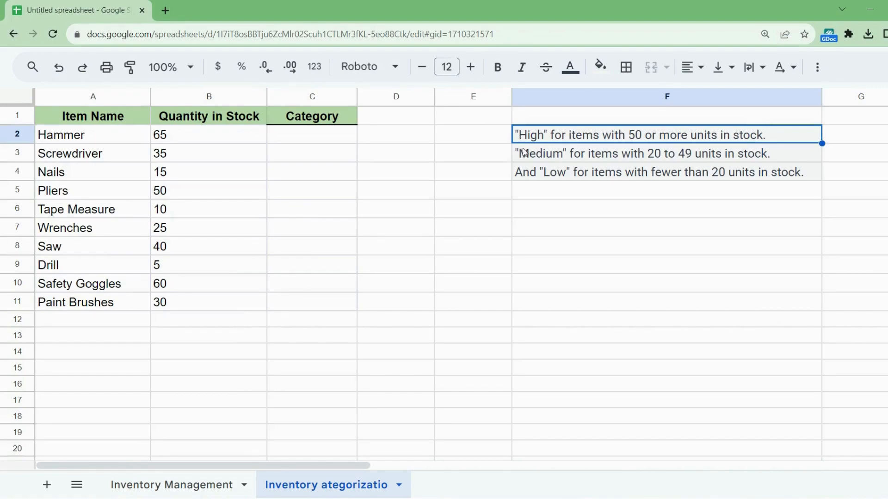
left_click(524, 155)
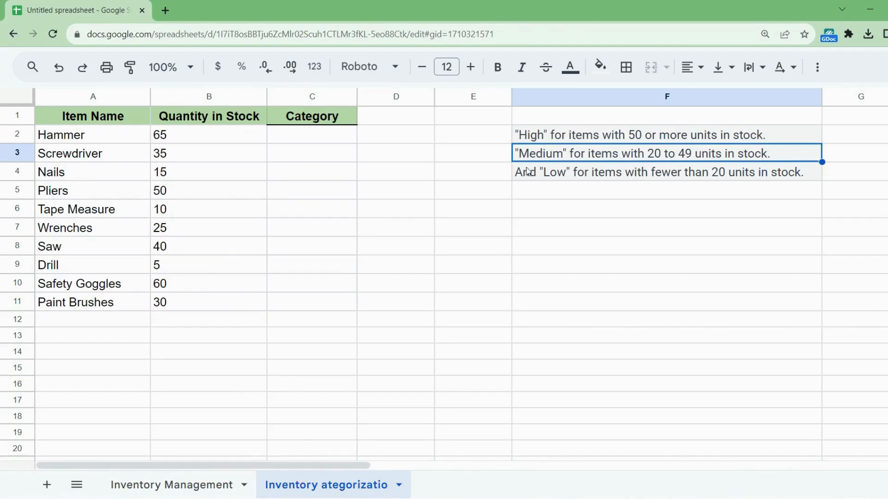
left_click(527, 173)
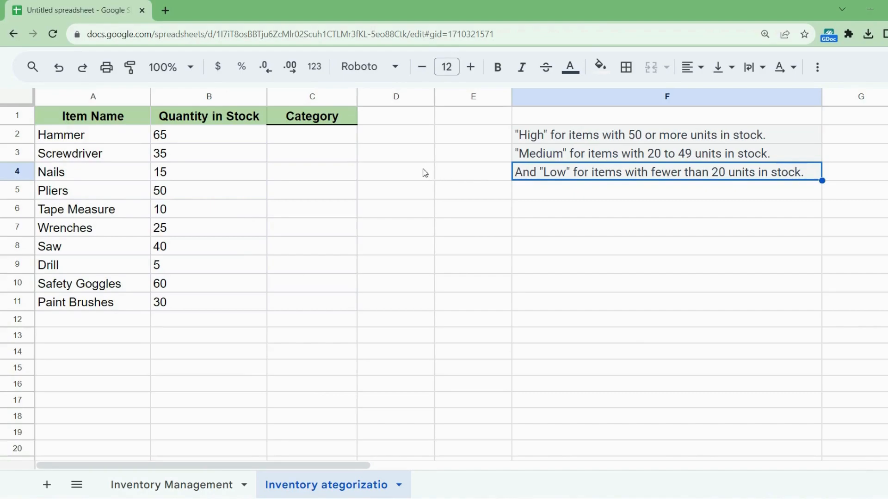
- Enter the nested formula =IF(B2 >= 50, "High", IF(B2 >= 20, "Medium", "Low")) in cell C2 of the Category column
left_click(323, 140)
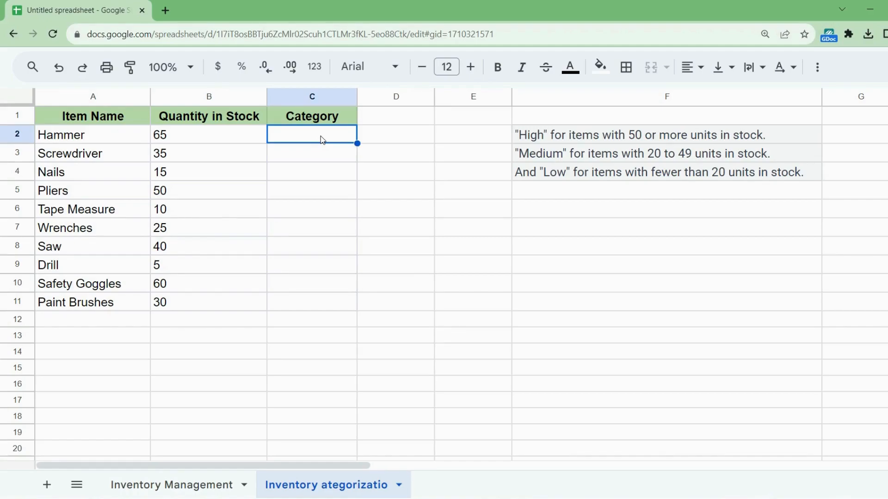
type("High")
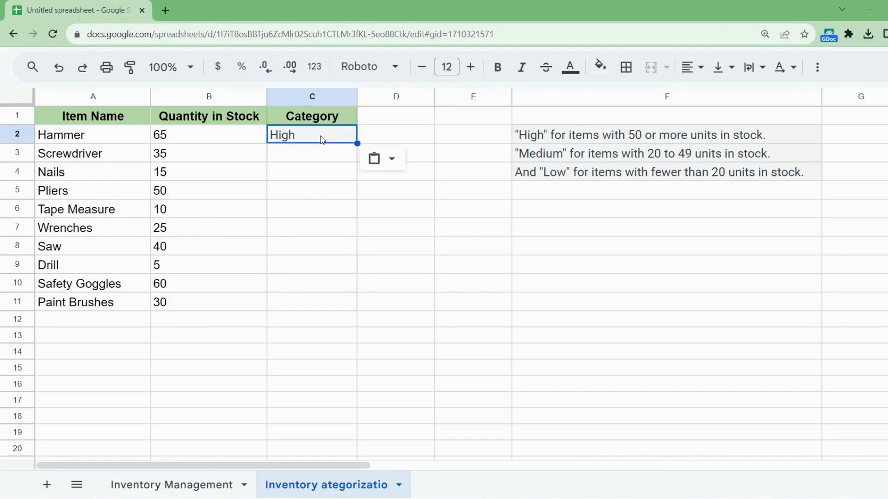
- Examine the parts of the nested IF formula in C2: the B2 >= 50 and B2 >= 20 conditions and the "High", "Medium" and "Low" results
double_click(320, 136)
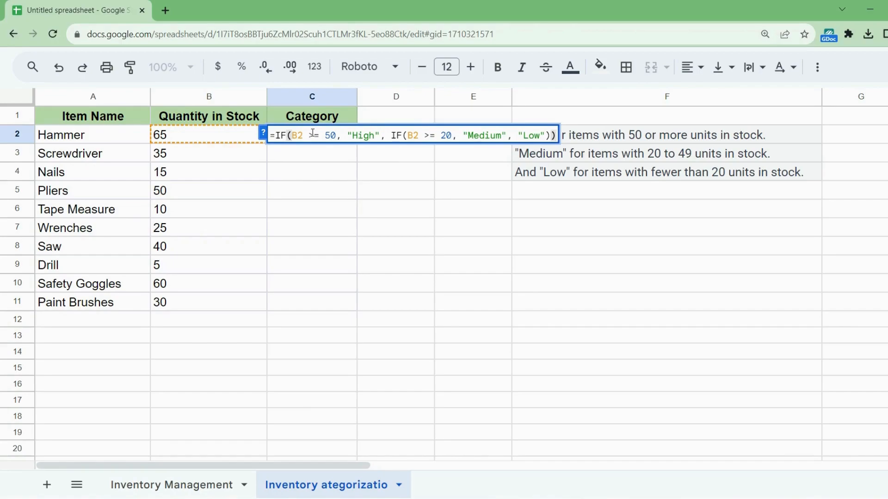
left_click(276, 135)
left_click_drag(276, 135, 342, 135)
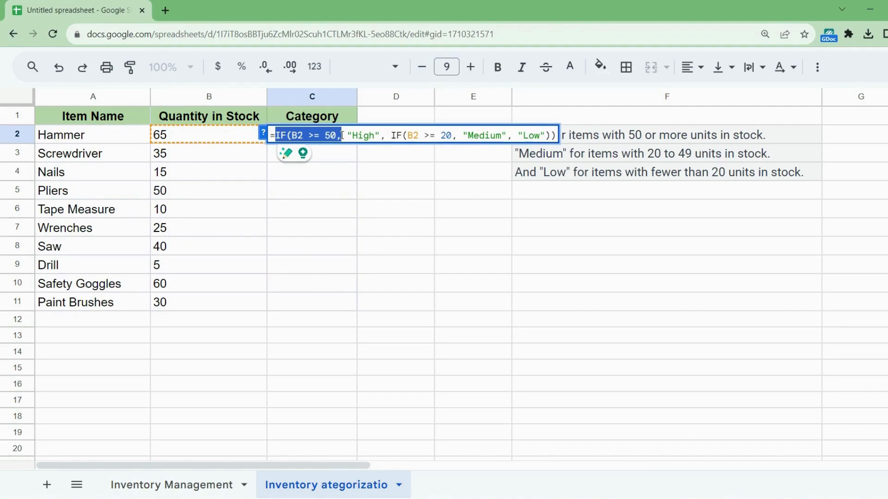
left_click_drag(348, 136, 379, 135)
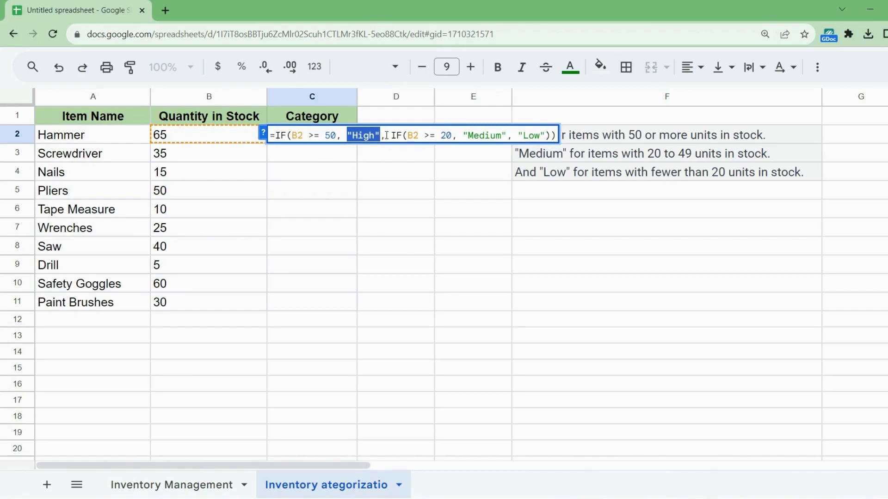
left_click_drag(390, 136, 455, 137)
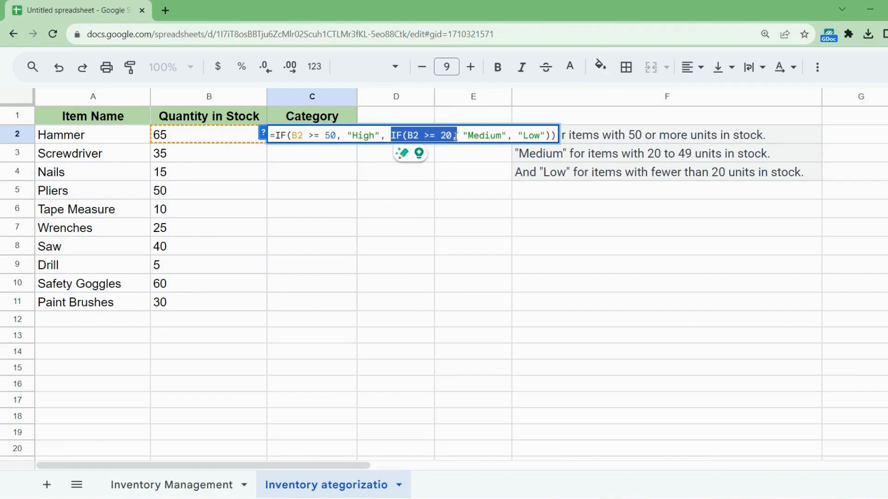
left_click_drag(456, 137, 500, 136)
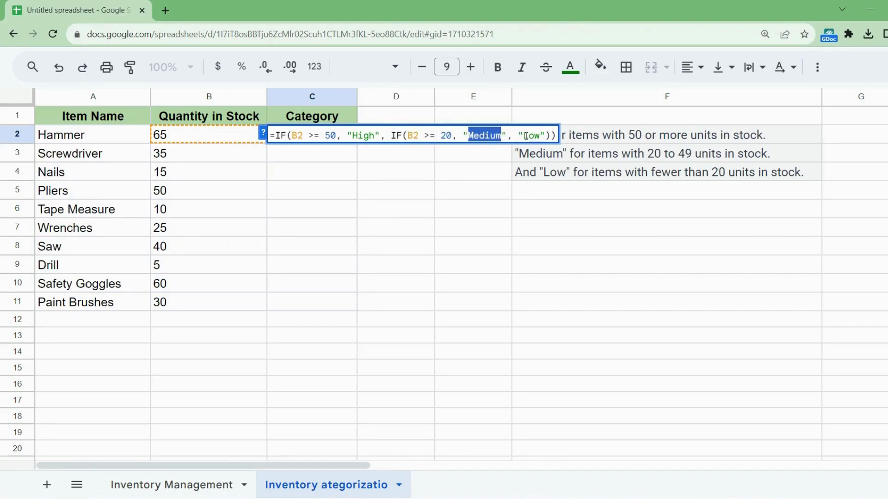
left_click_drag(526, 136, 540, 136)
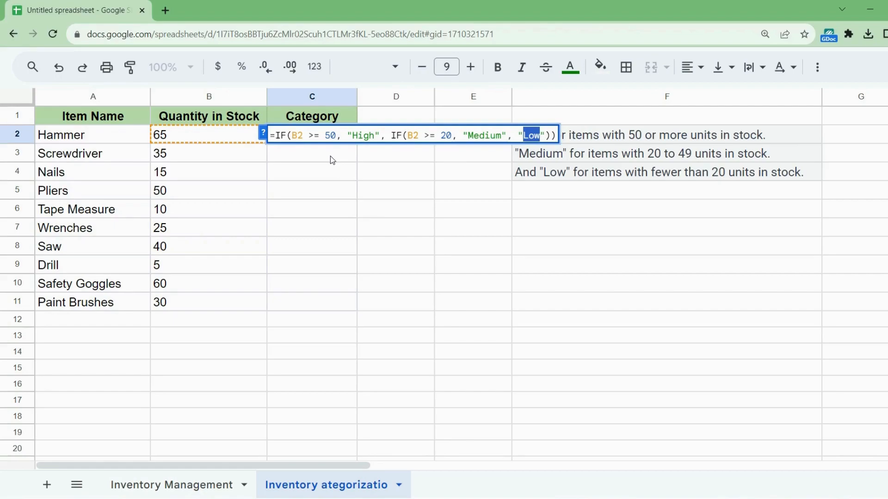
- Commit the C2 formula and fill it down the Category column to C11
key("Return")
left_click(345, 131)
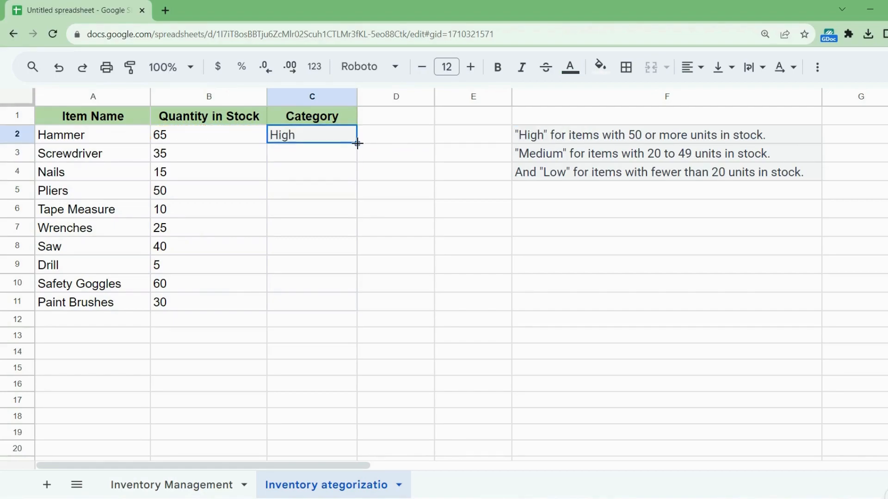
left_click_drag(357, 143, 353, 312)
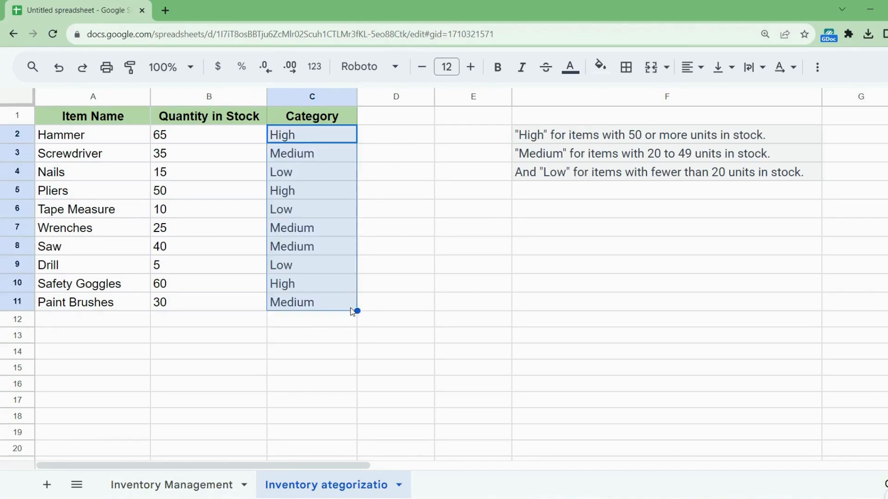
left_click(376, 309)
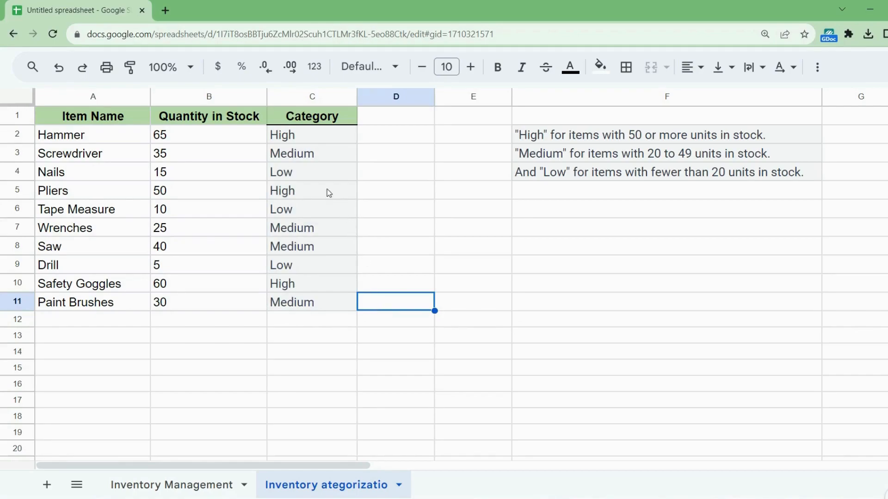
left_click(303, 139)
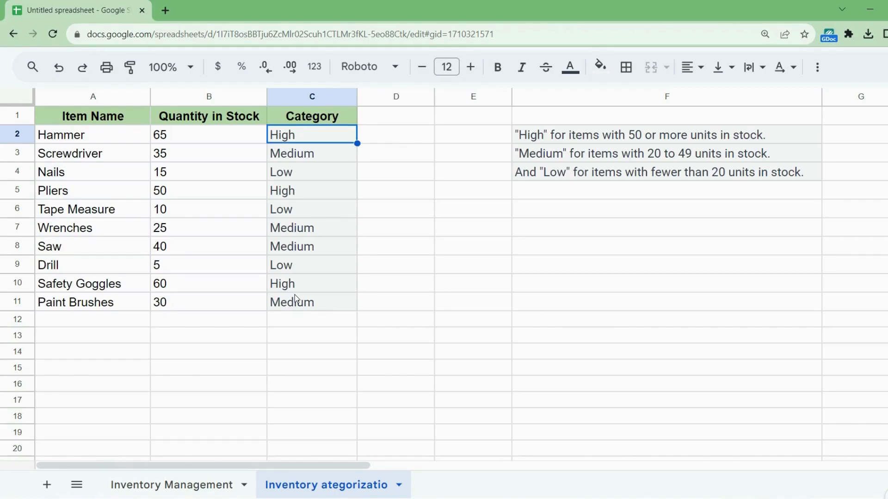
left_click(300, 319)
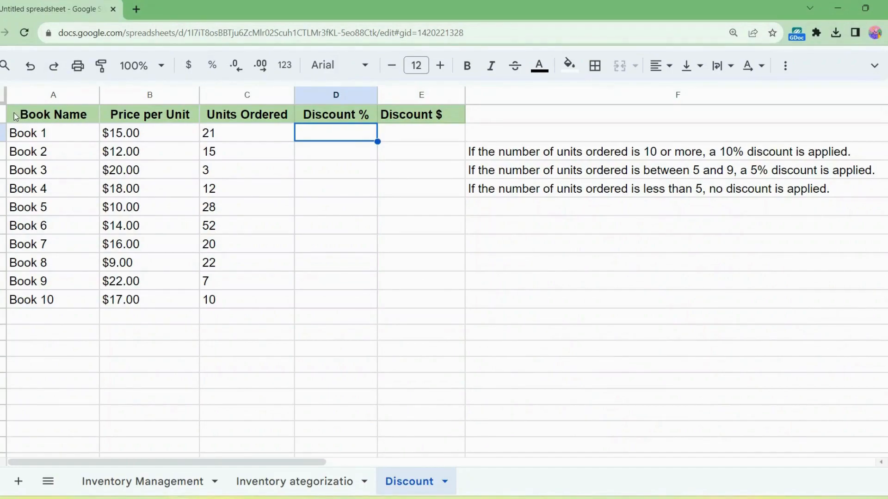
- Review the Discount sheet's table columns, including Discount % and Discount $, and the three units-ordered discount rules in column F
left_click_drag(24, 91, 391, 102)
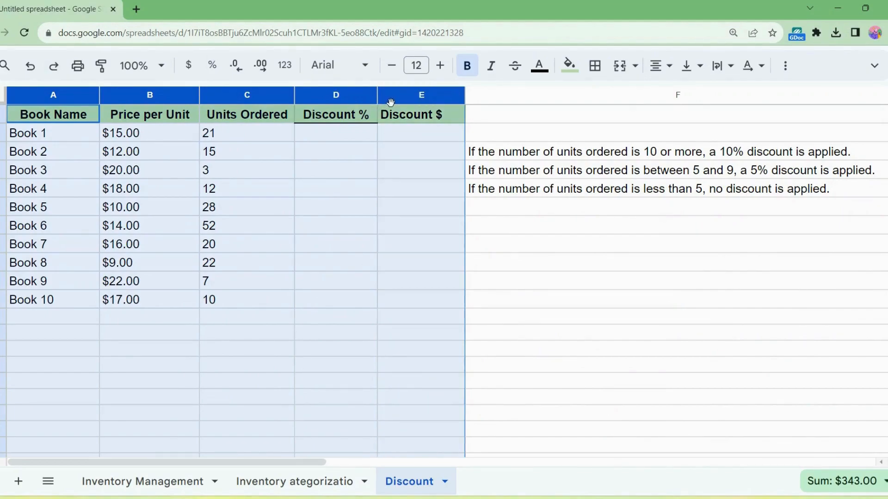
left_click(497, 244)
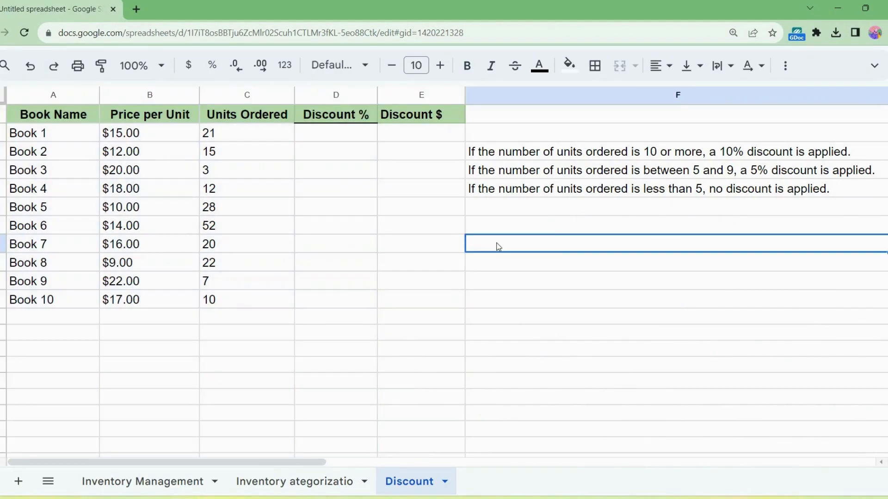
left_click(316, 96)
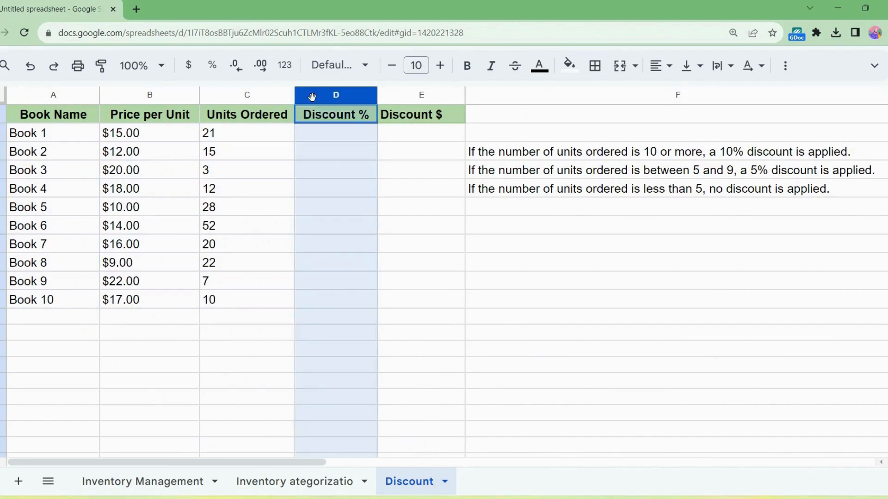
left_click(395, 98)
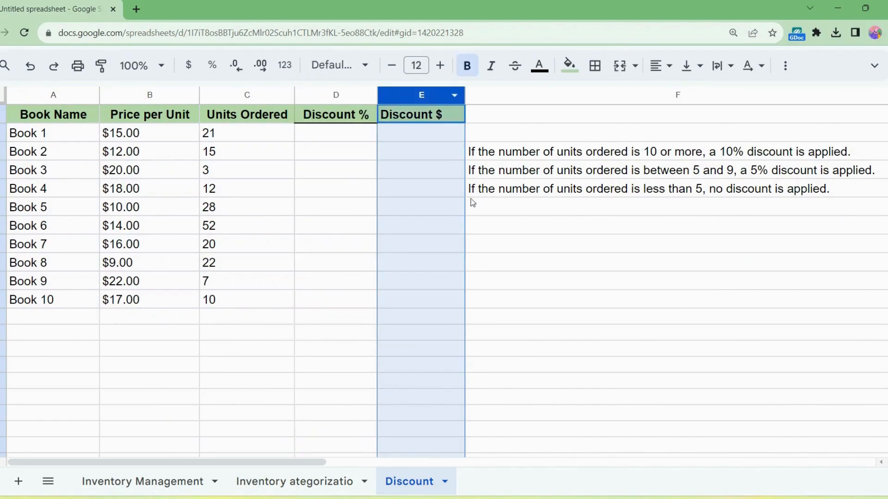
left_click(487, 230)
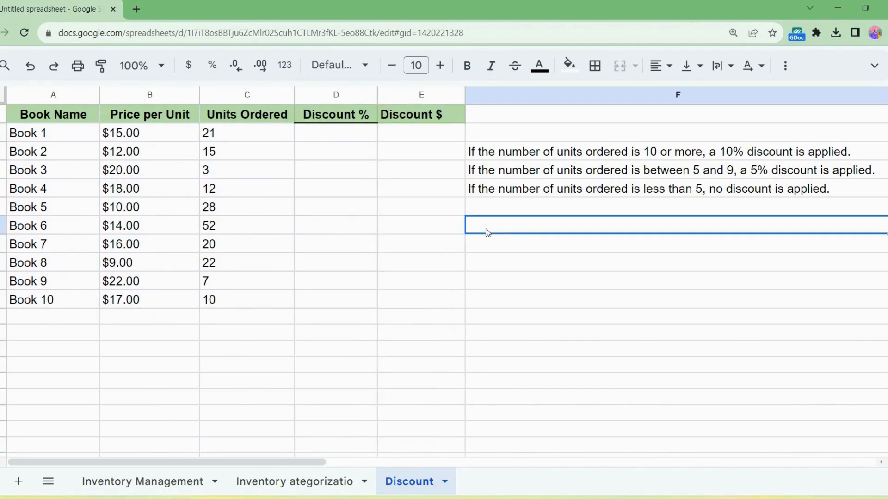
left_click(310, 93)
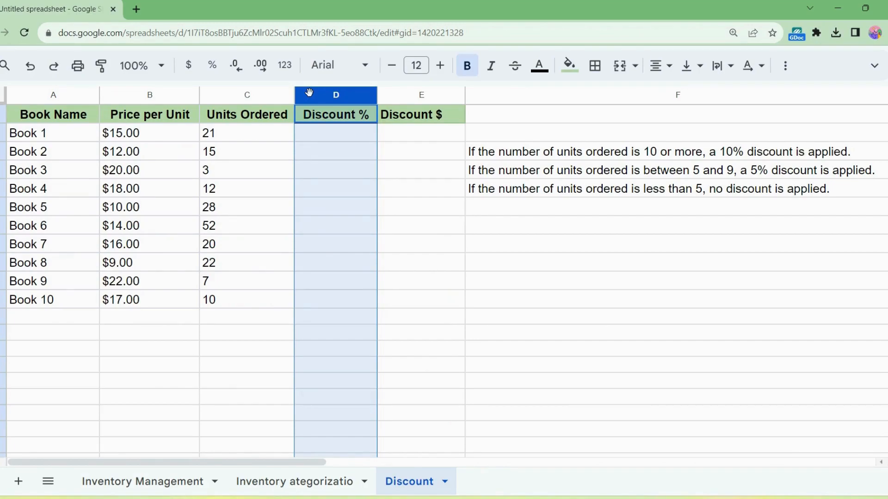
left_click(490, 157)
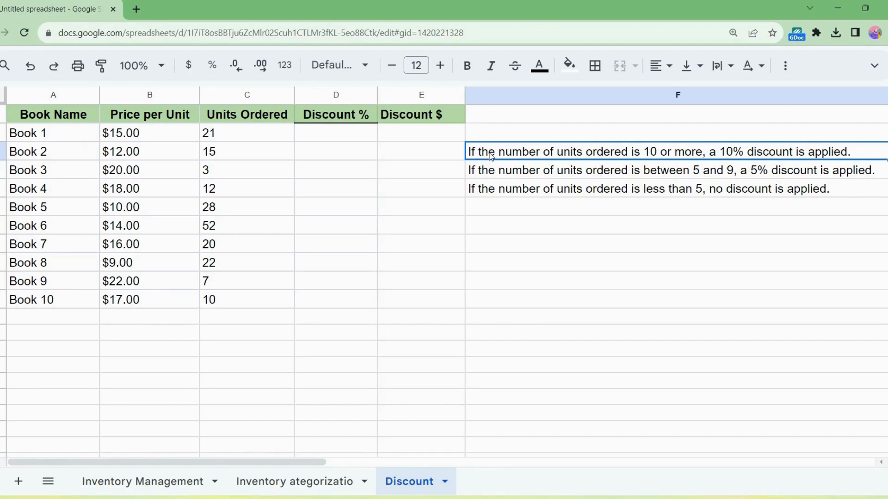
left_click(491, 174)
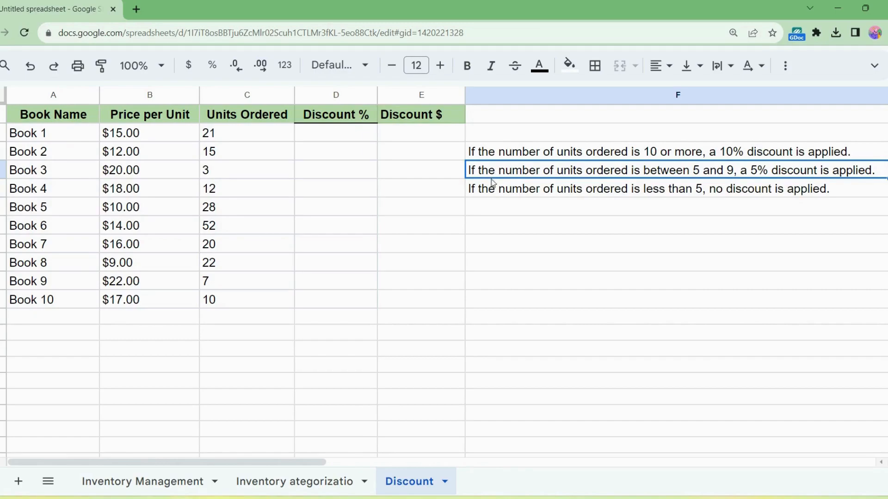
left_click(494, 191)
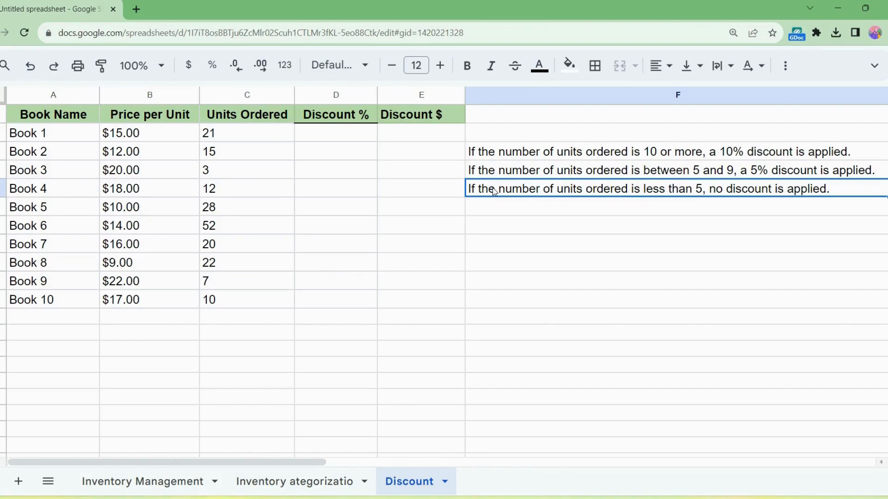
- Enter =IF(C2 >= 10, 0.10, IF(C2 >= 5, 0.05, 0)) in cell D2 of the Discount % column and fill it down to D11
left_click(335, 136)
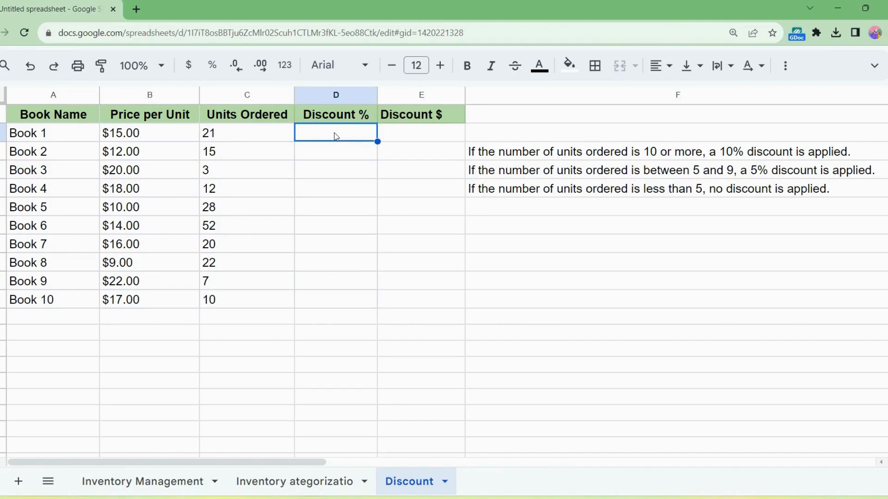
double_click(336, 134)
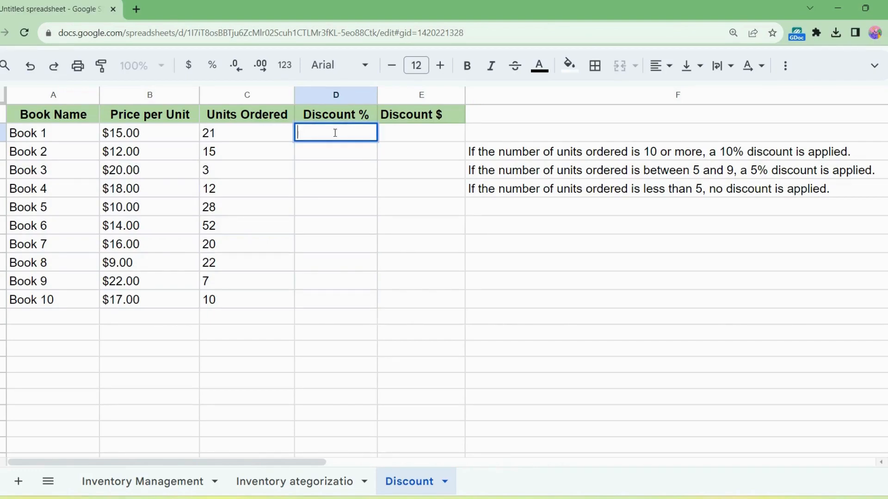
type("=IF(C2 >= 10, 0.10, IF(C2 >= 5, 0.05, 0))")
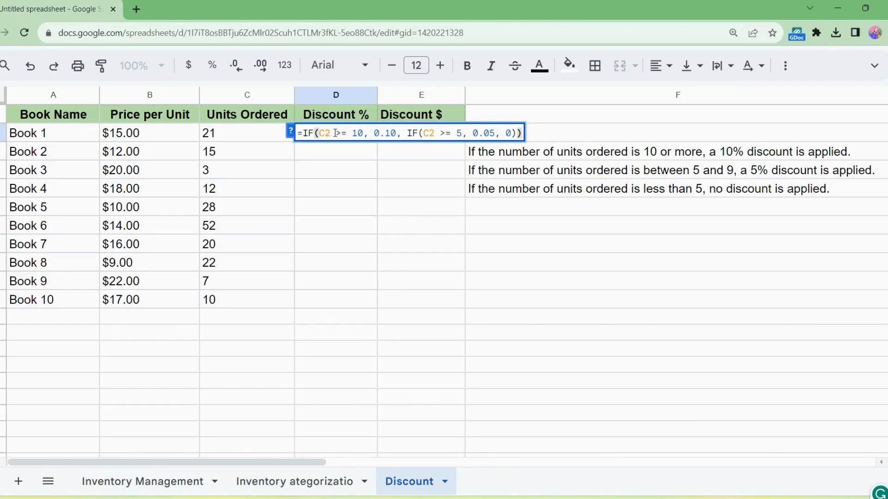
key("Return")
left_click(336, 134)
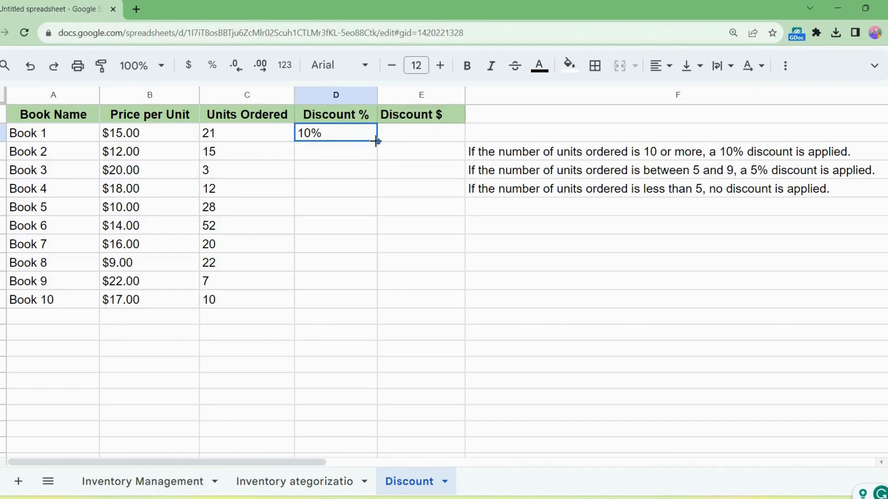
left_click_drag(375, 140, 366, 299)
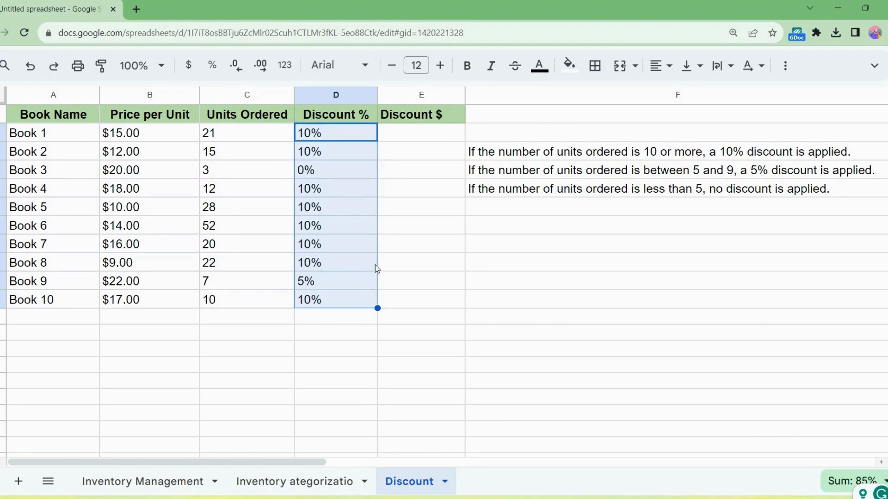
- Enter the formula =B2*C2*D2 in cell E2 of the Discount $ column
left_click(395, 136)
double_click(396, 135)
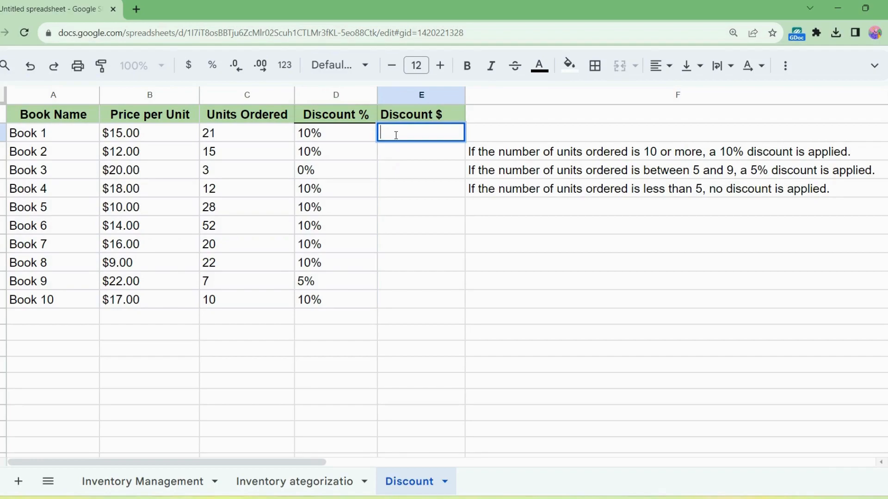
type("=")
left_click(168, 133)
type("*")
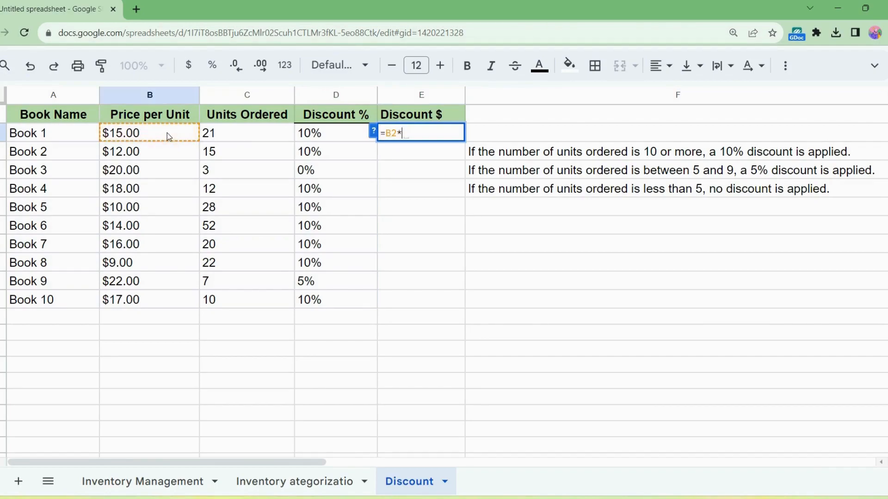
left_click(228, 131)
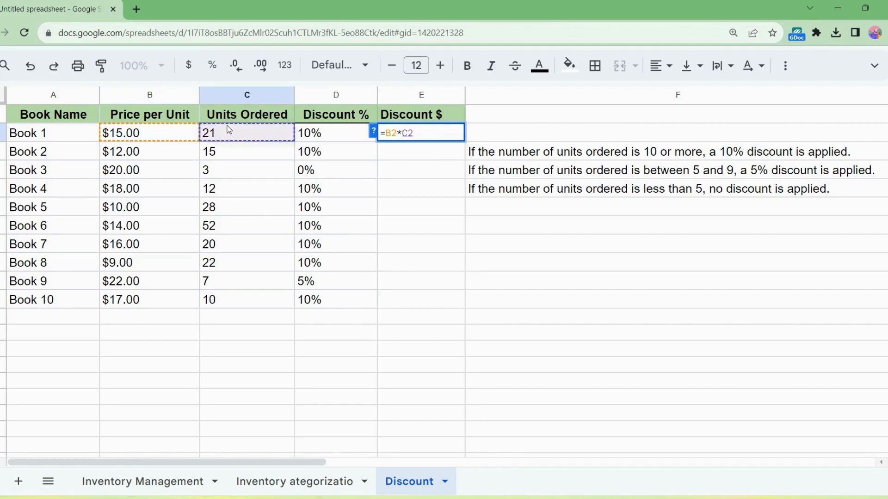
type("*")
left_click(315, 137)
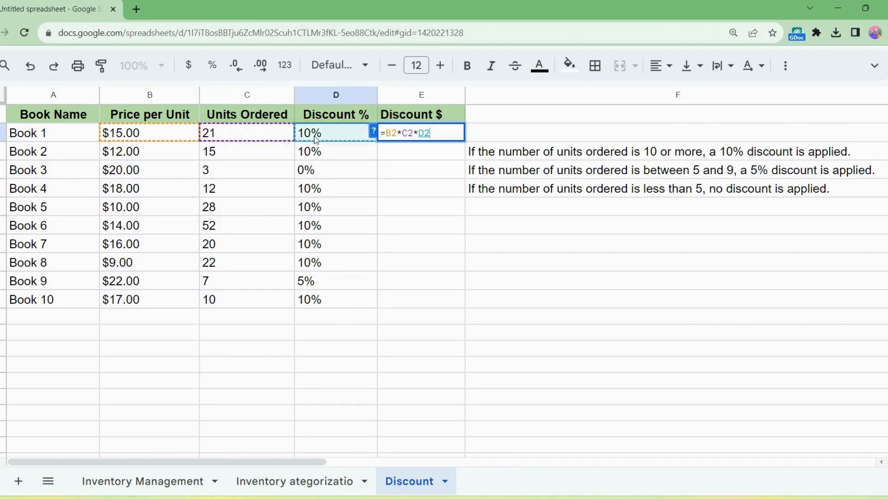
key("Return")
- Fill the E2 formula down the Discount $ column to E11
left_click(427, 137)
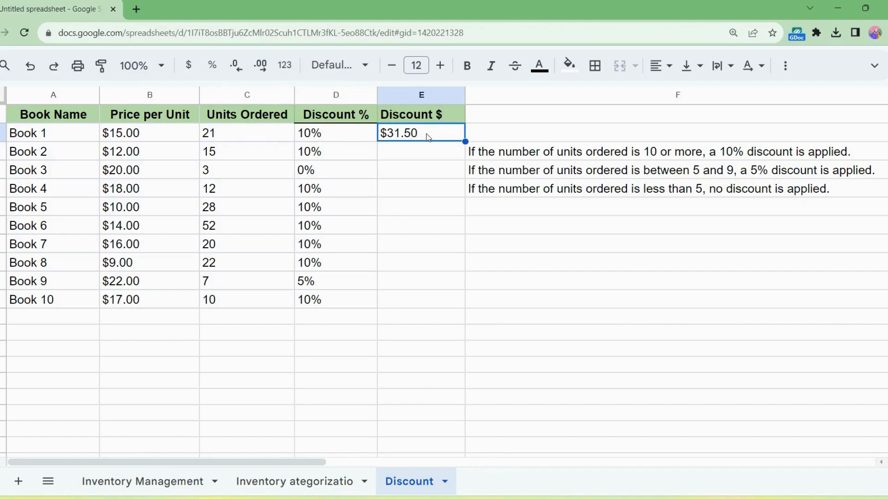
left_click_drag(465, 142, 459, 305)
left_click(501, 339)
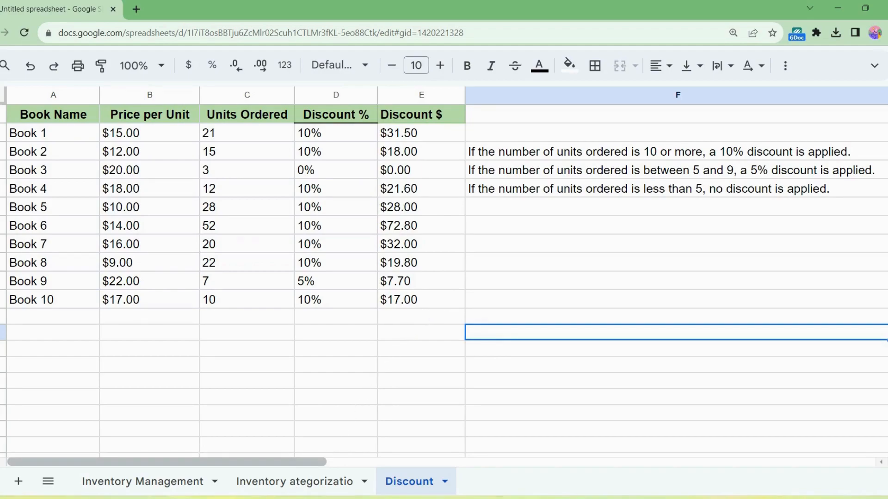
- On the Payment Reminder sheet, enter =IF(B2 - TODAY() <= 7, "Send Reminder", "No Reminder") in cell C2 of the Reminder Status column
left_click(451, 497)
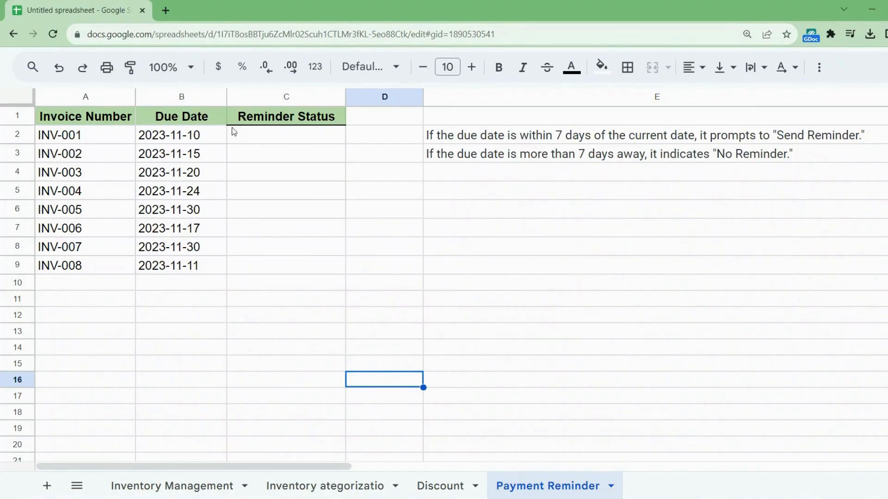
double_click(259, 135)
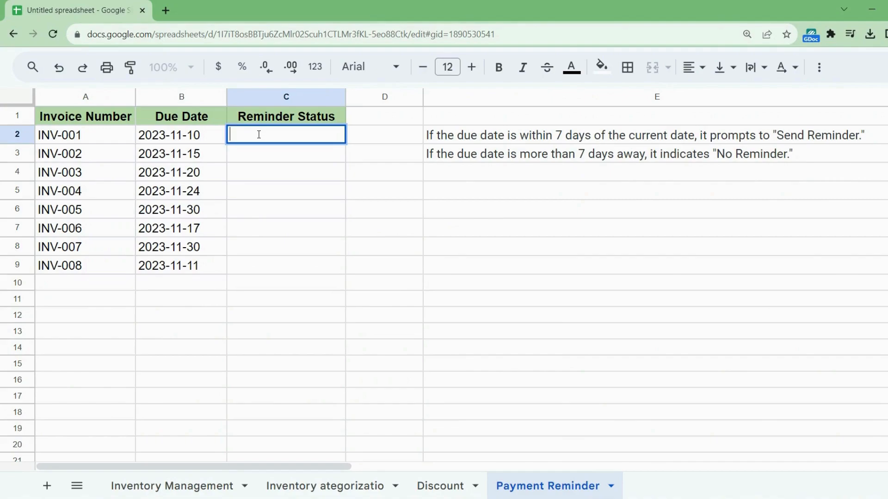
type("=IF(B2 - TODAY() <= 7, \"Send Reminder\", \"No Reminder\")")
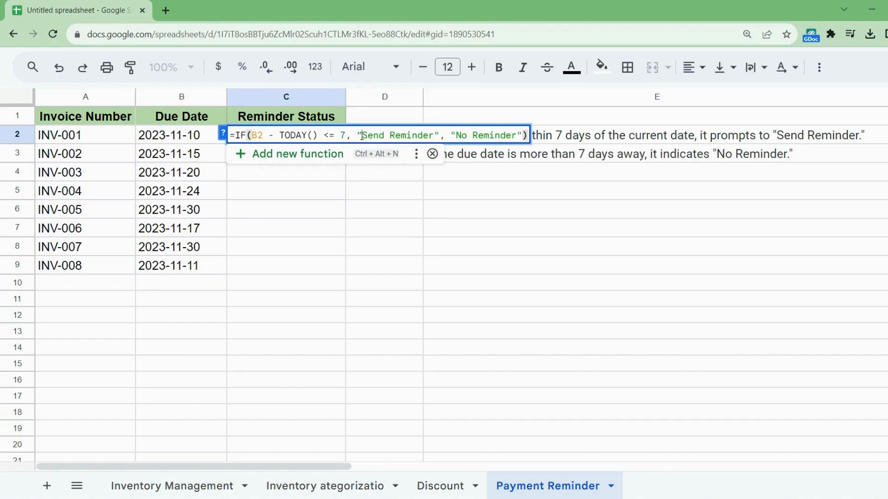
left_click_drag(362, 135, 435, 138)
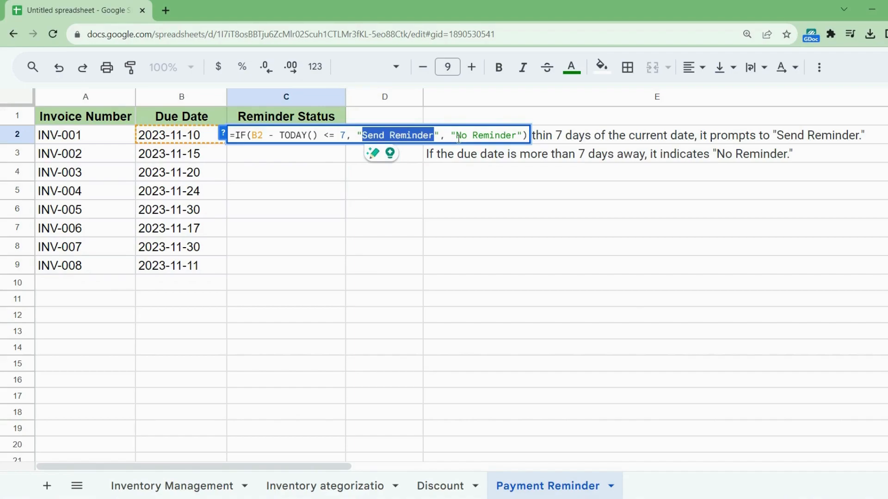
left_click_drag(457, 137, 517, 136)
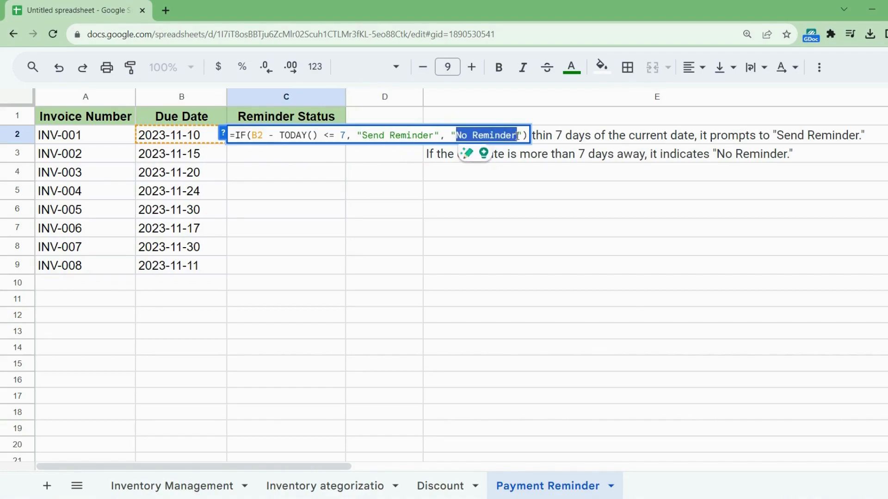
key("Return")
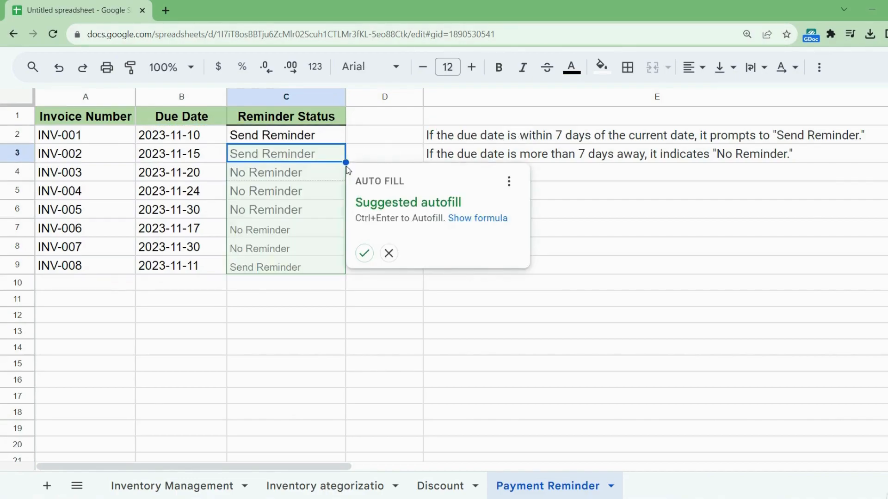
- Accept the suggested autofill for the remaining Reminder Status cells, C3 to C9, and dismiss the notification
left_click_drag(346, 163, 346, 273)
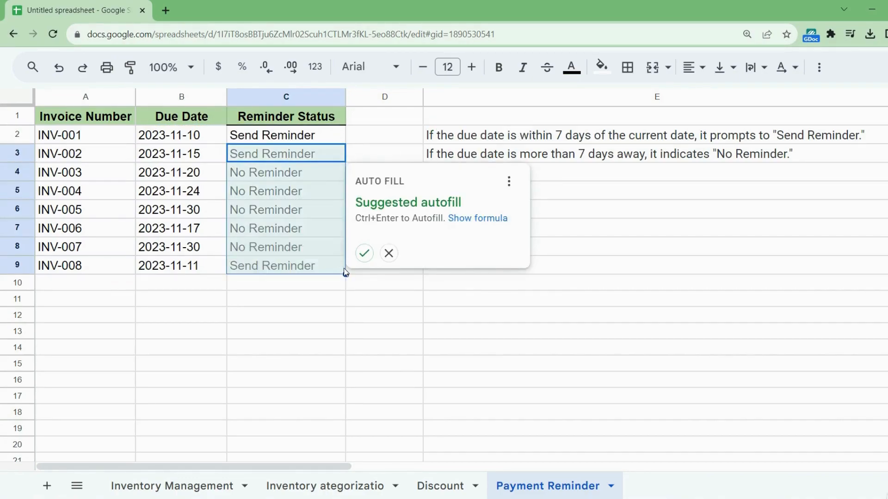
left_click(364, 254)
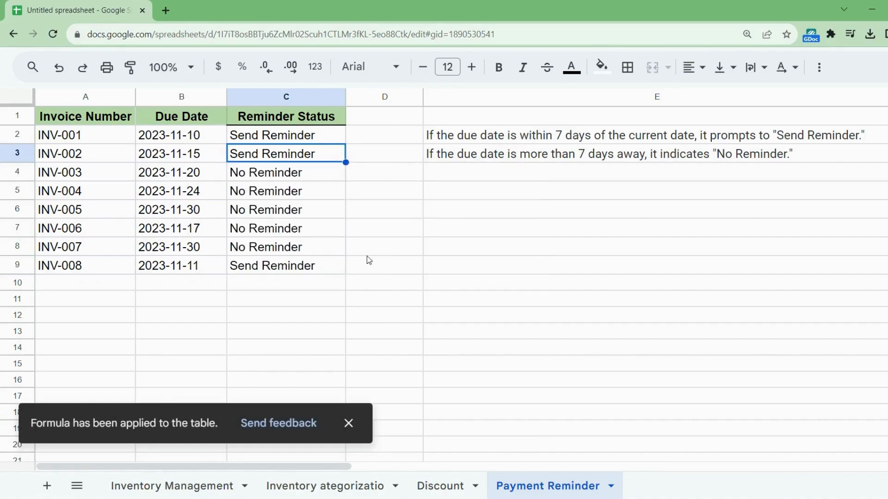
left_click(349, 423)
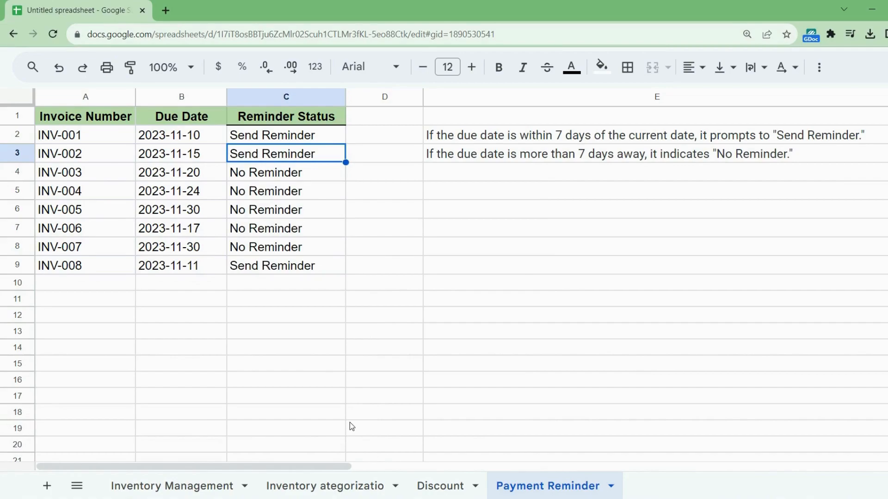